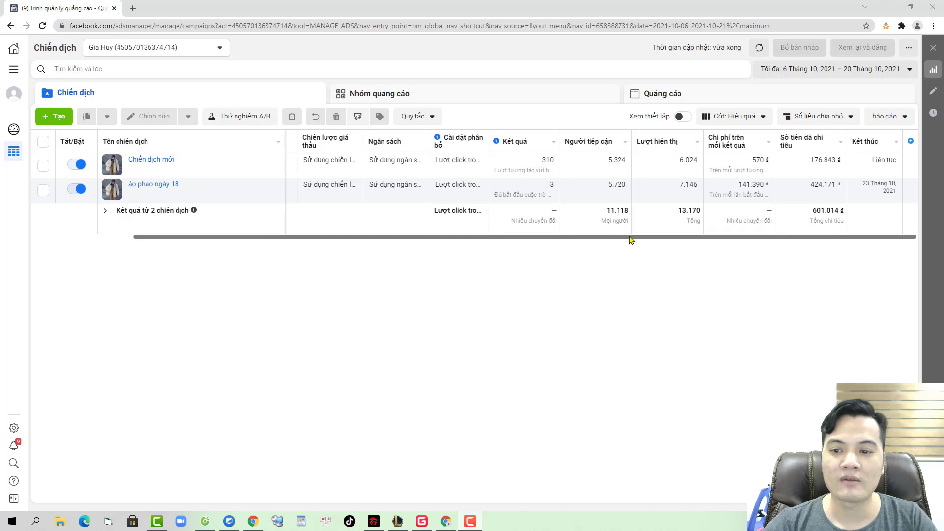
- Open Facebook in a new browser tab, go to the Tara-Fashion page, and return to the campaign list
double_click(826, 211)
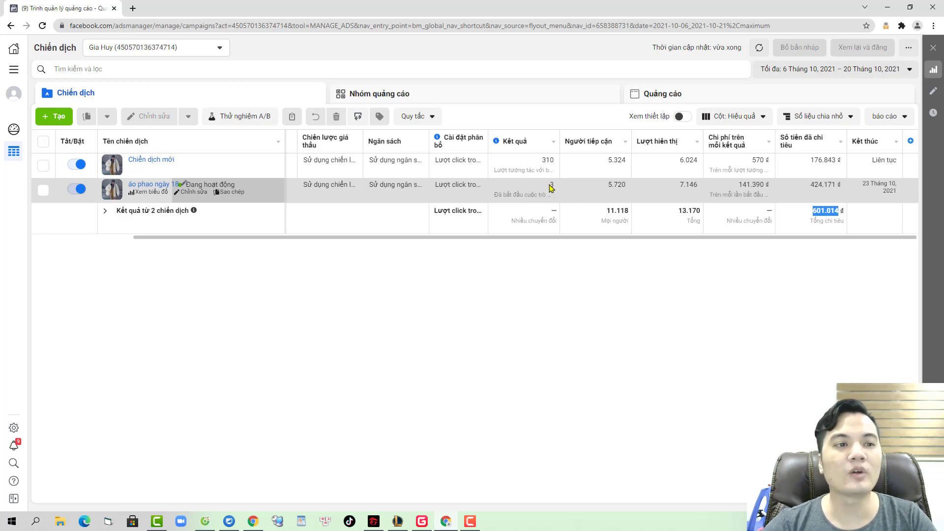
key(ctrl+t)
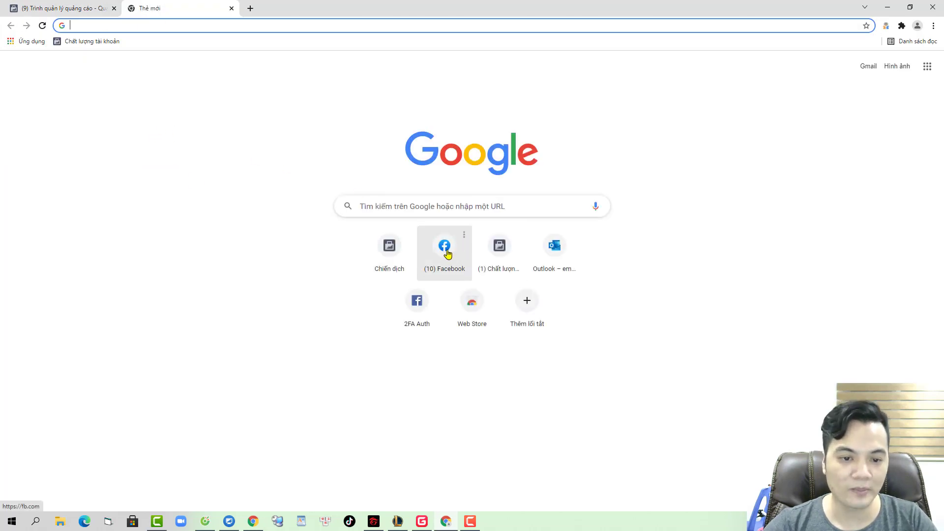
click(445, 252)
key(ctrl+shift+Tab)
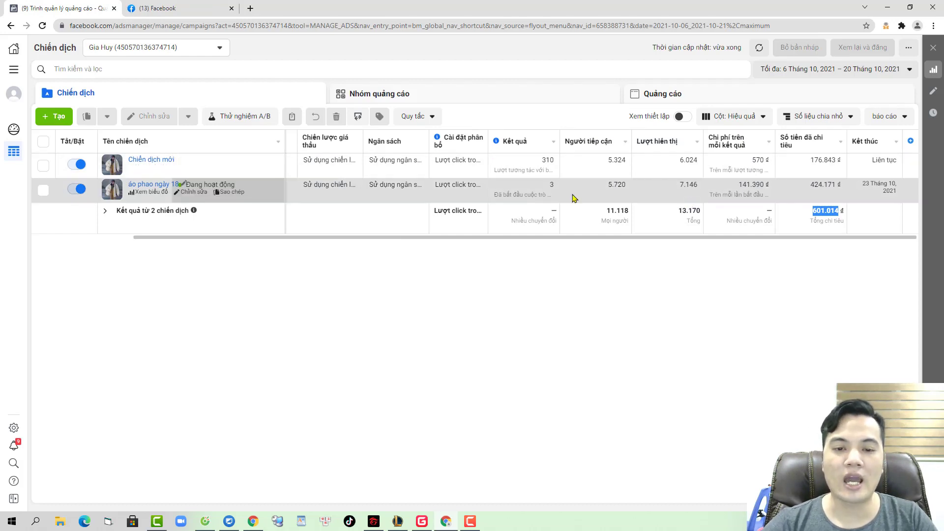
click(185, 7)
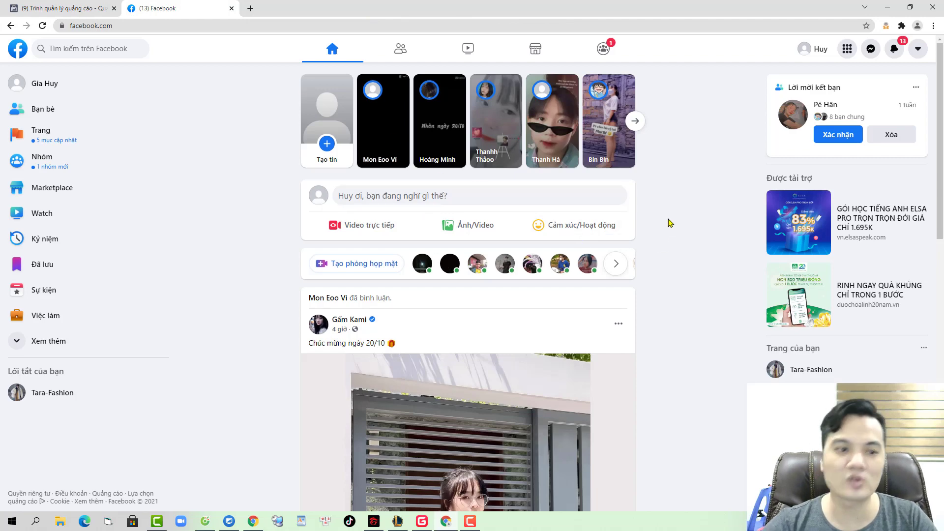
click(73, 391)
key(ctrl+1)
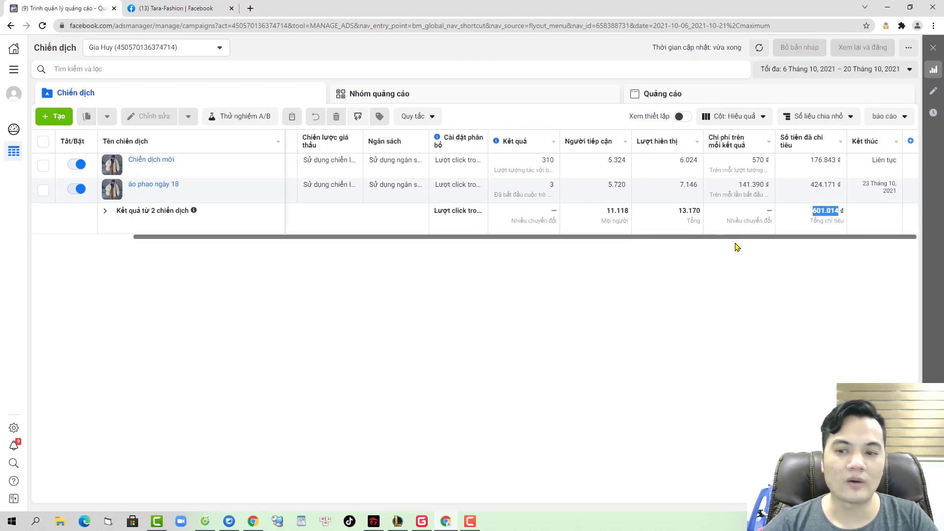
- Open the inbox of the Tara-Fashion page
click(205, 7)
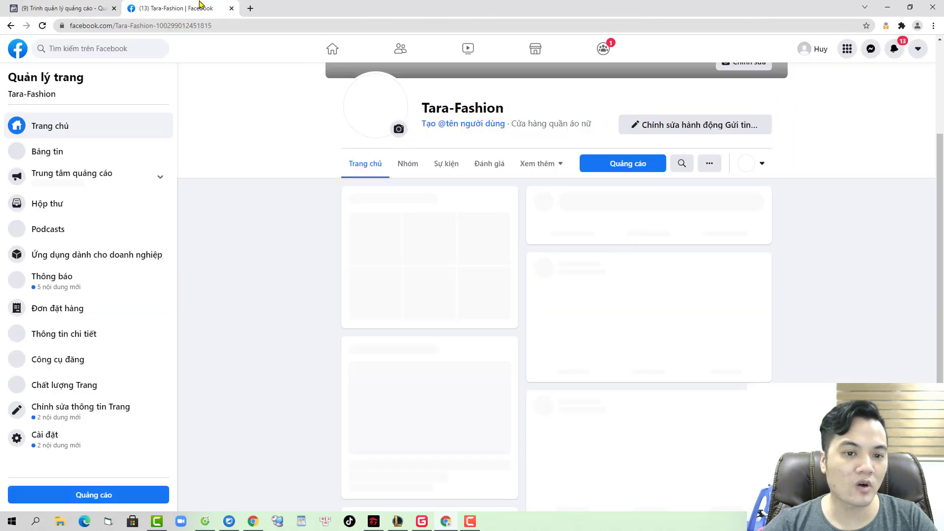
scroll(214, 247, down, 1)
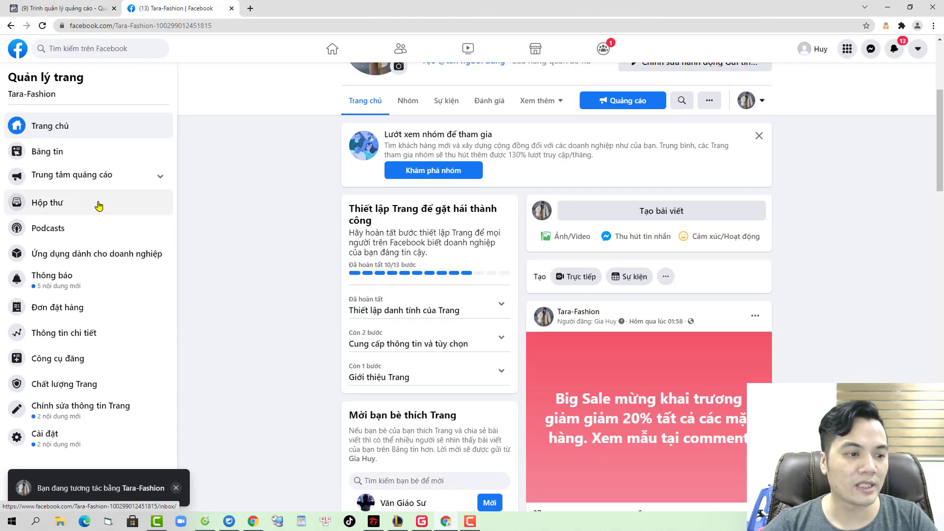
click(98, 209)
- Turn off the campaigns "Chiến dịch mới" and "áo phao ngày 18" in the ads manager
key(ctrl+1)
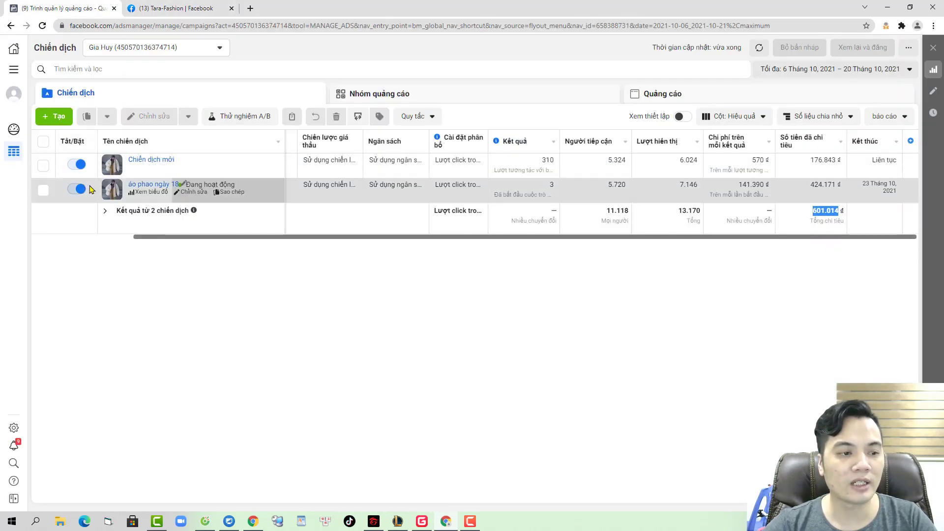
click(78, 165)
click(79, 189)
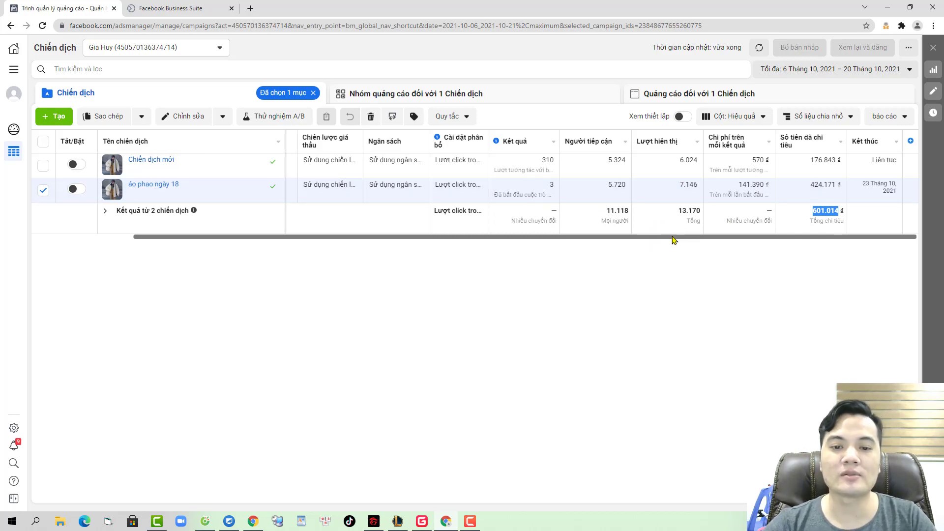
- Check the customer conversations in the page's inbox, and clear the selection in the campaign list
click(142, 5)
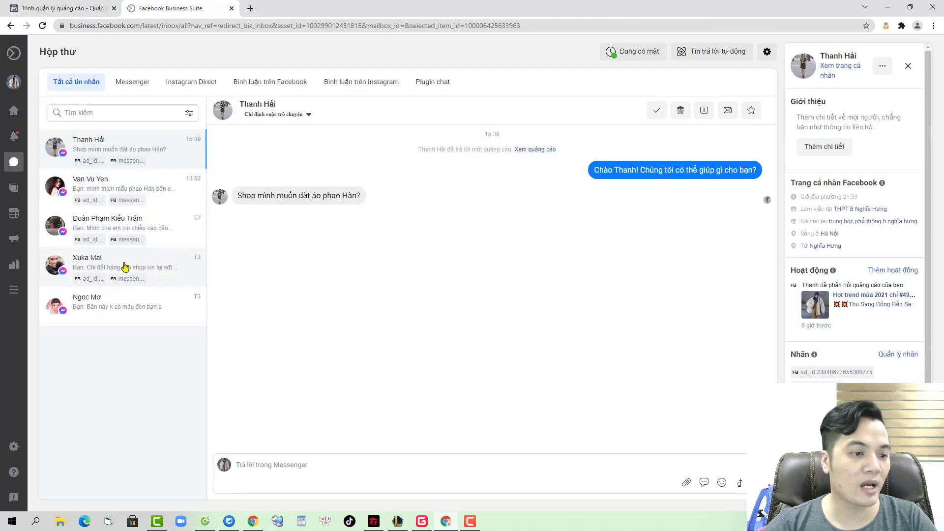
click(81, 2)
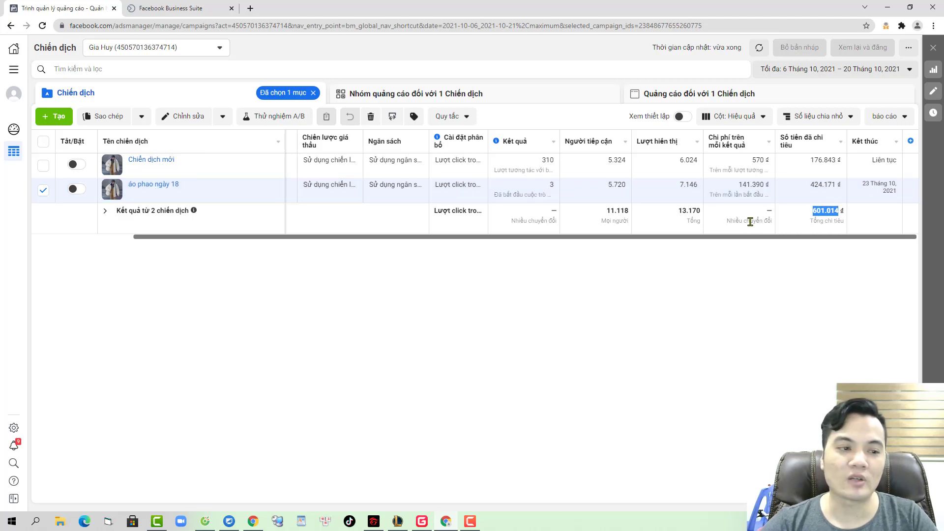
click(313, 93)
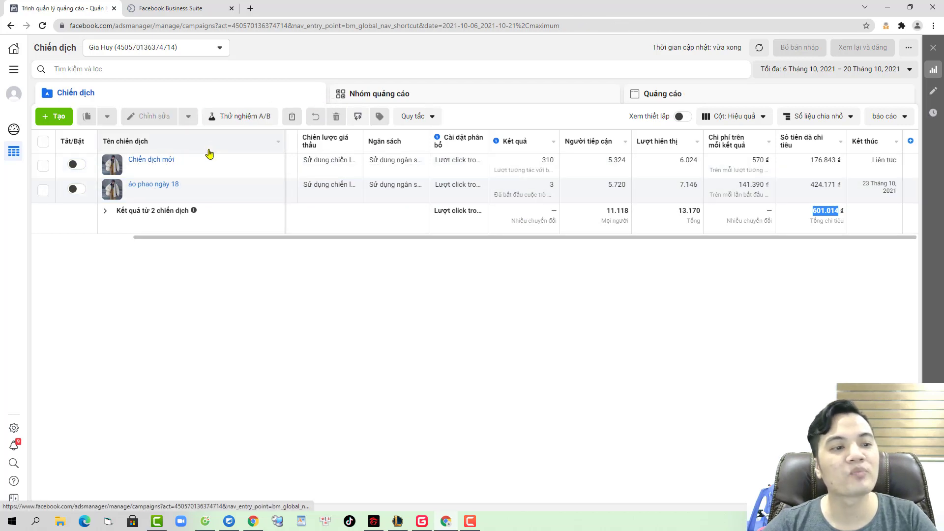
- Preview the ad in the campaign "áo phao ngày 18" and close the preview
click(43, 190)
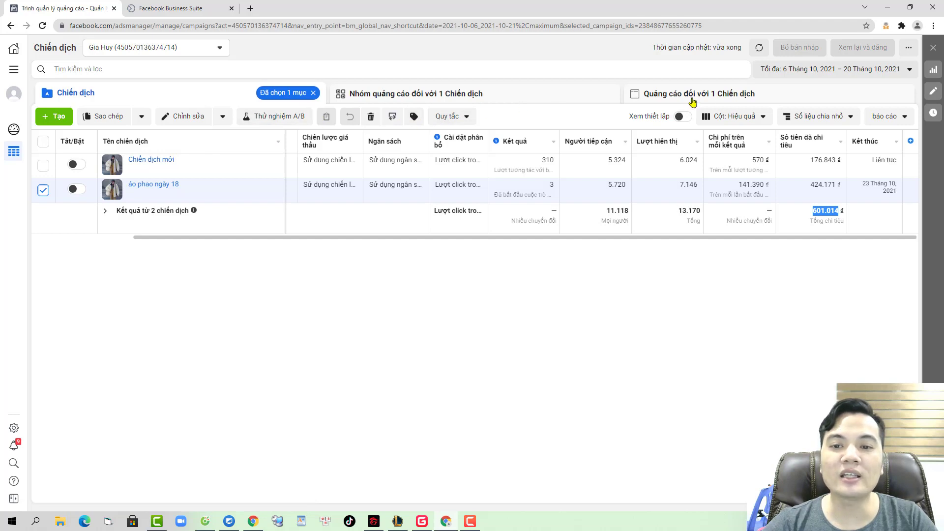
click(726, 99)
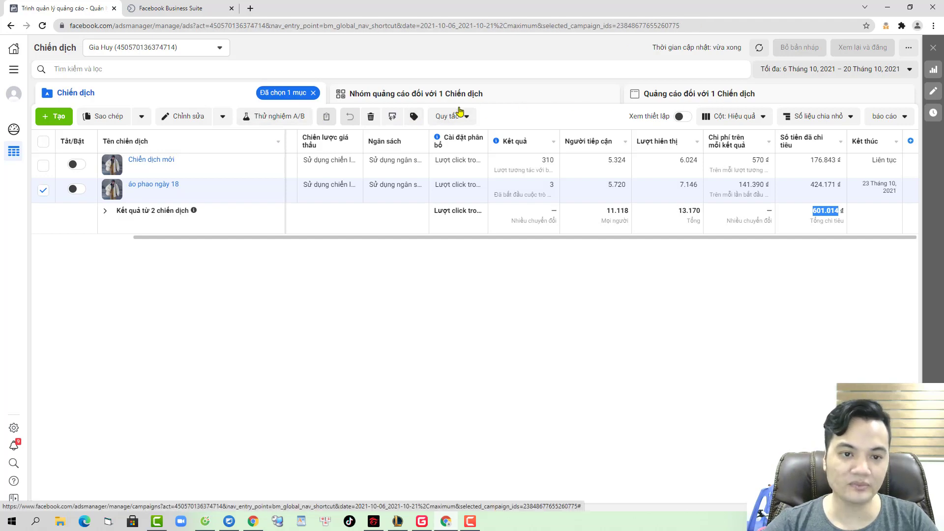
click(44, 183)
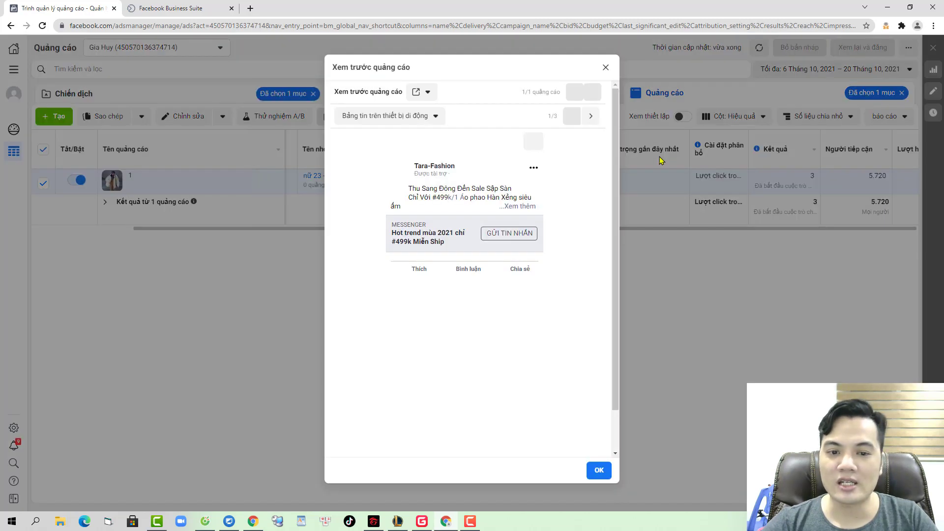
scroll(606, 277, down, 1)
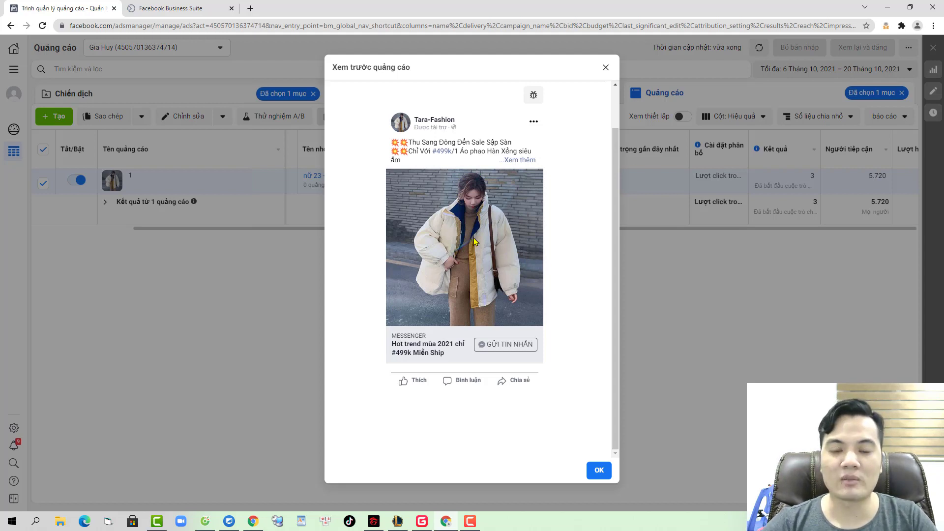
click(605, 68)
- Return to the campaign list with the campaign and ad selections cleared, and examine the performance columns of both campaigns
drag(666, 231, 334, 234)
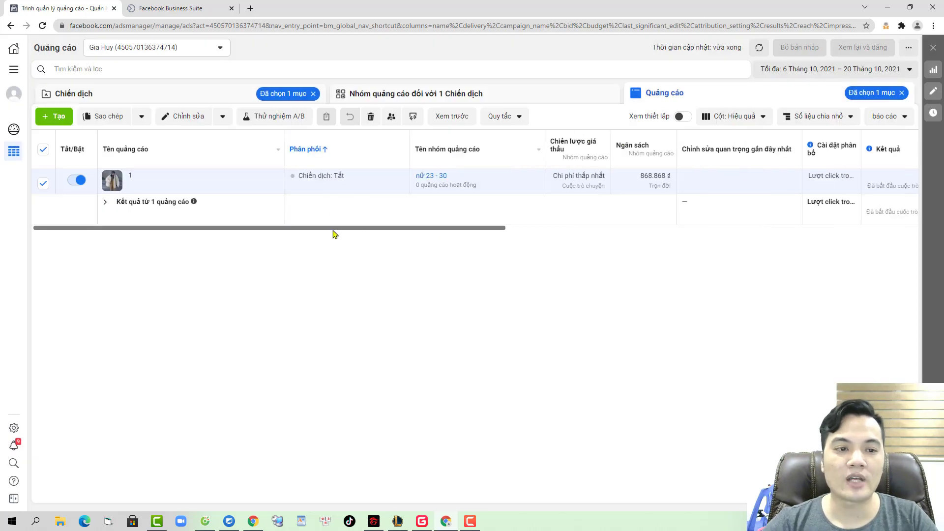
click(204, 95)
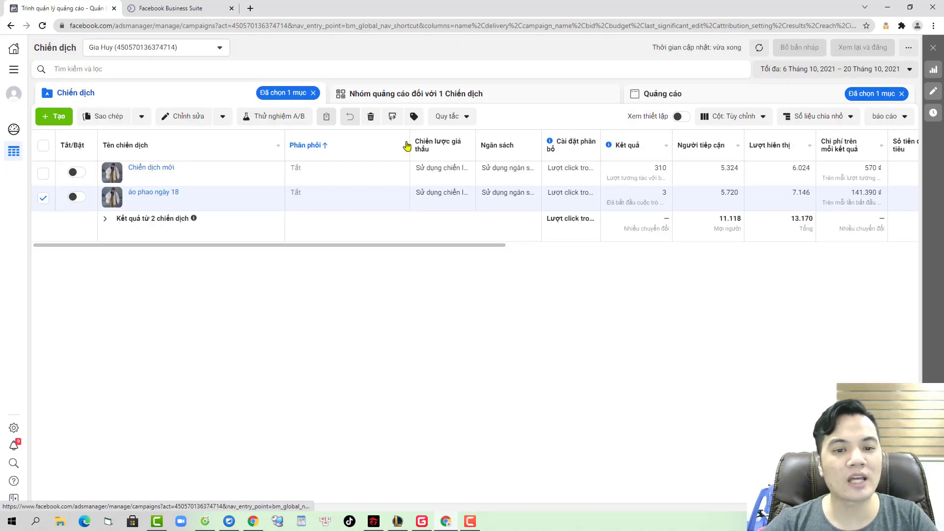
click(43, 198)
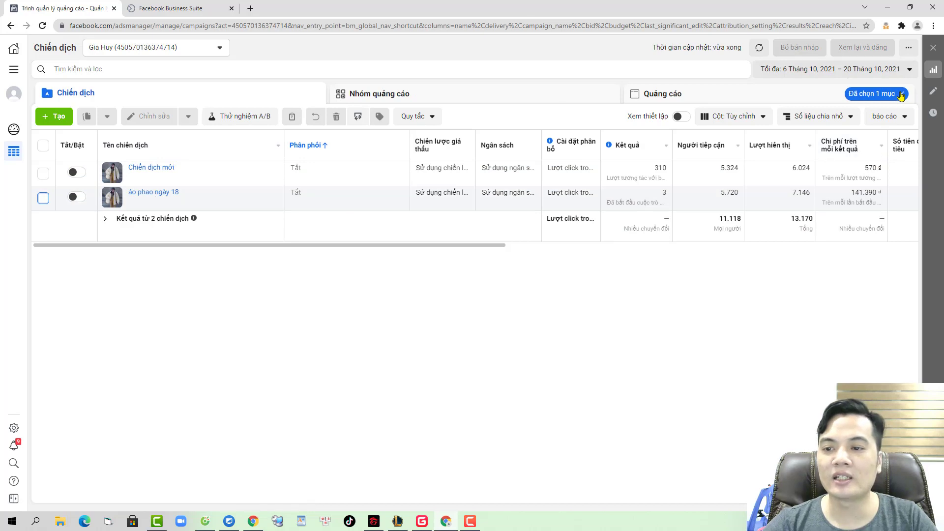
drag(453, 237, 685, 244)
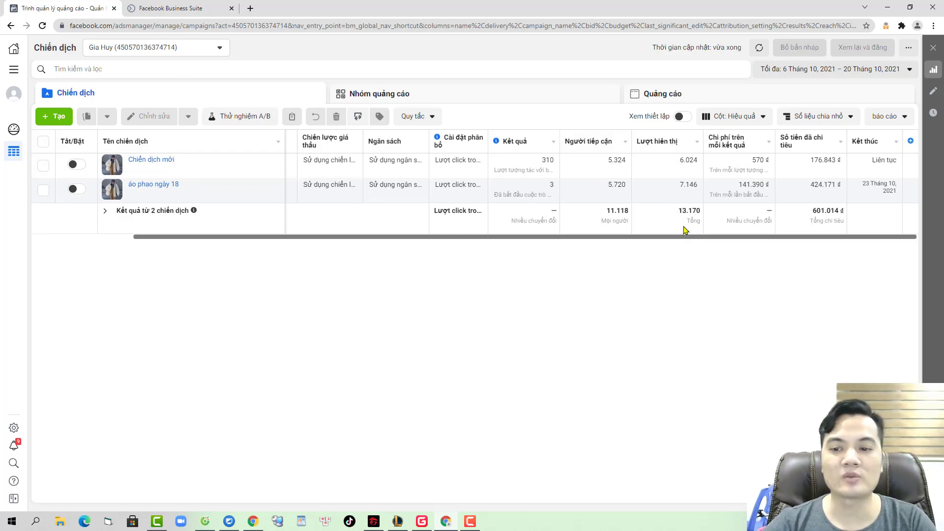
drag(688, 238, 376, 245)
scroll(362, 248, right, 3)
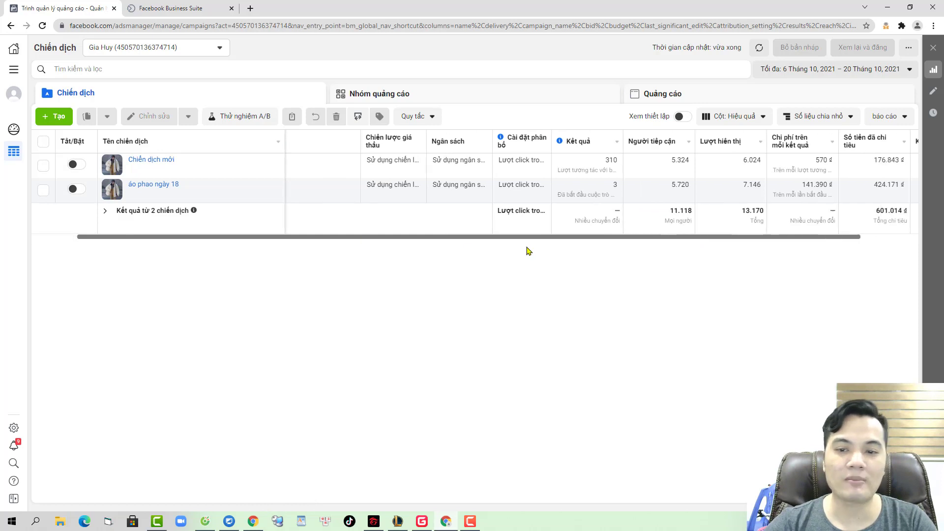
- Select the "áo phao ngày 18" campaign's ad again and review its image and text in the ad preview
click(44, 189)
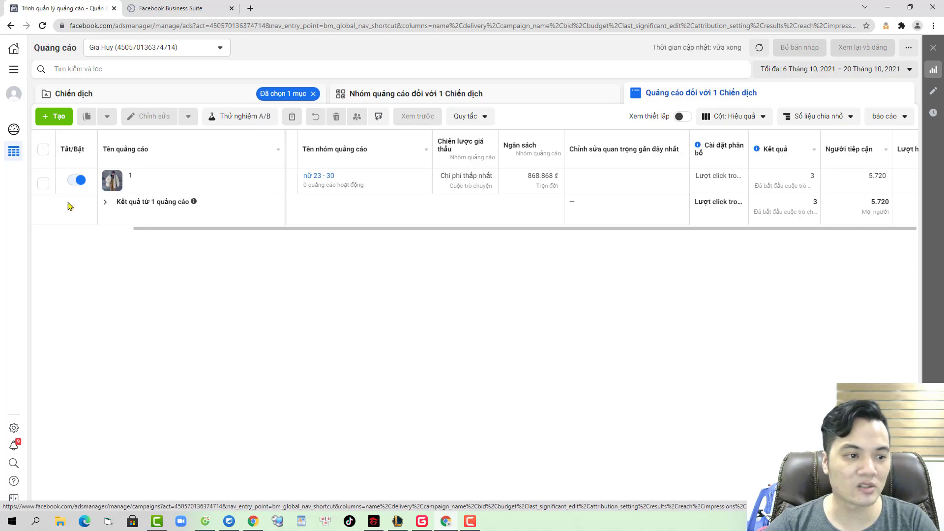
click(43, 183)
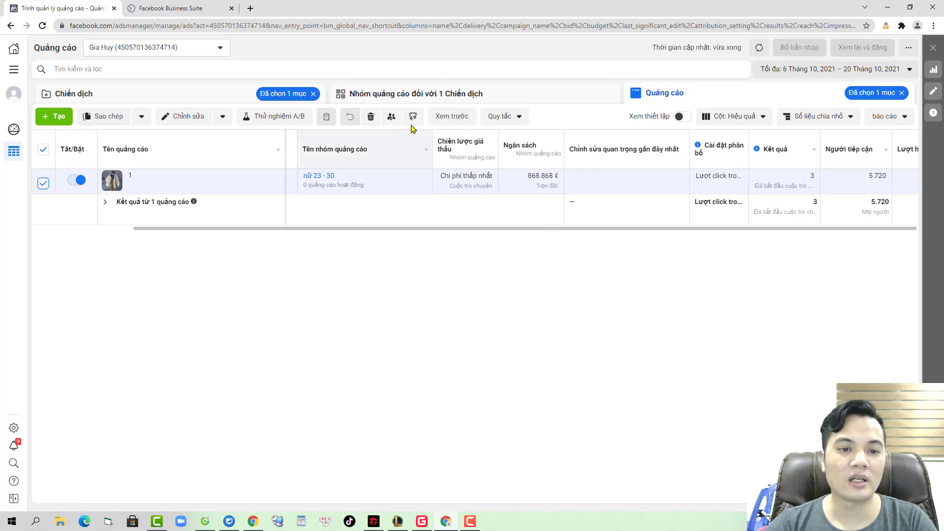
click(451, 116)
scroll(485, 308, down, 1)
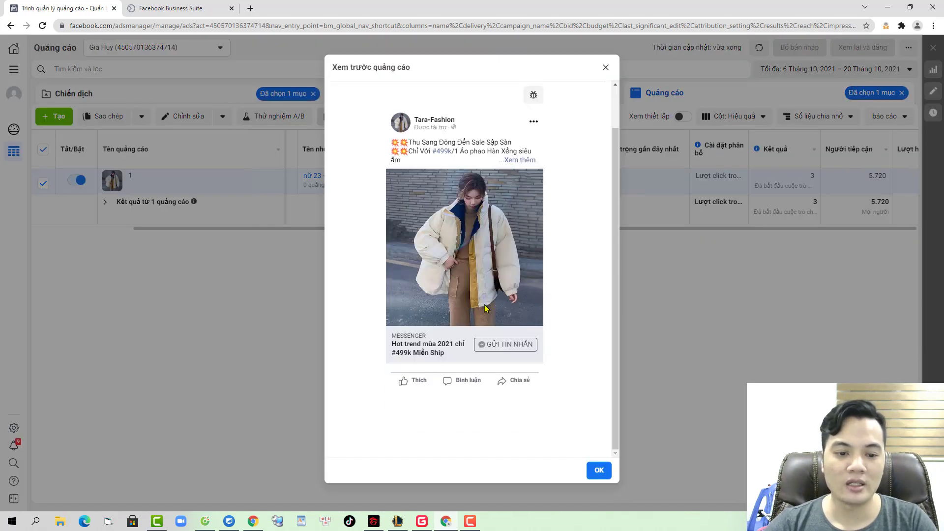
click(605, 67)
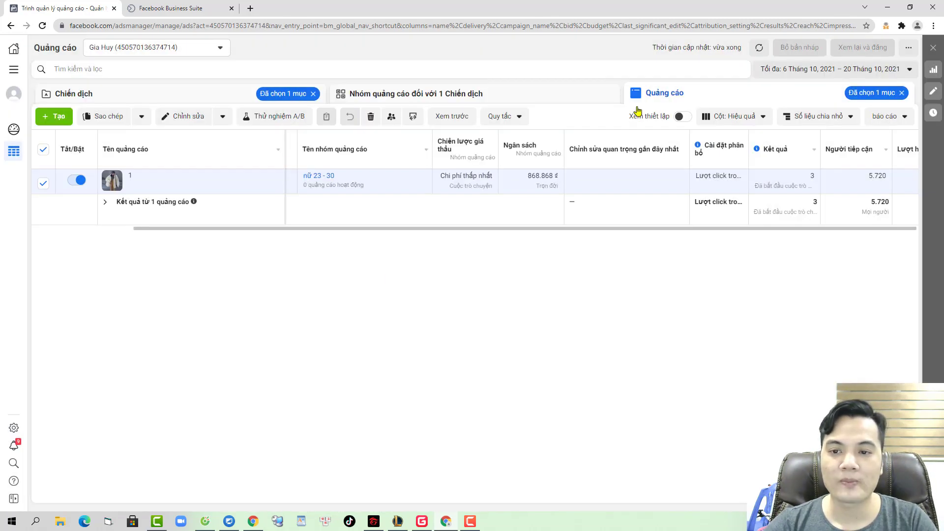
- Apply the saved column preset "1" and clear the ad and campaign selections
click(752, 119)
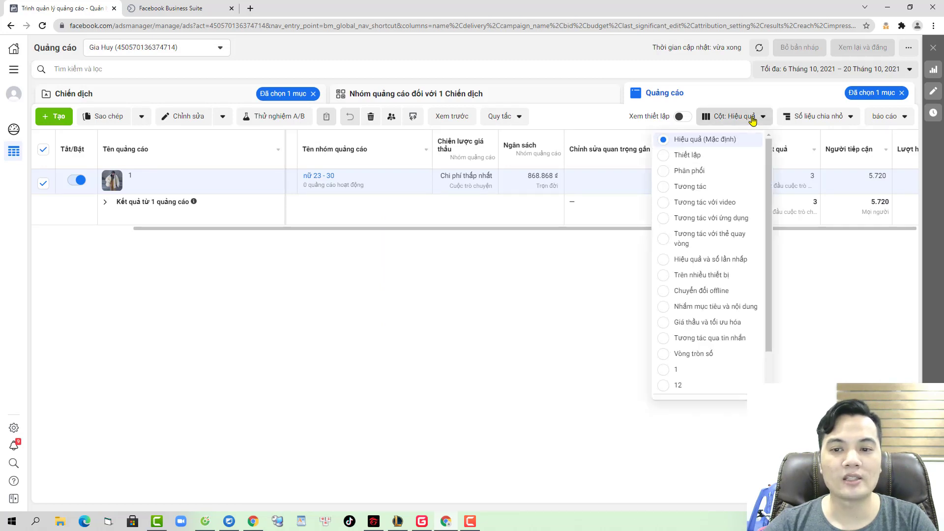
click(689, 368)
click(901, 93)
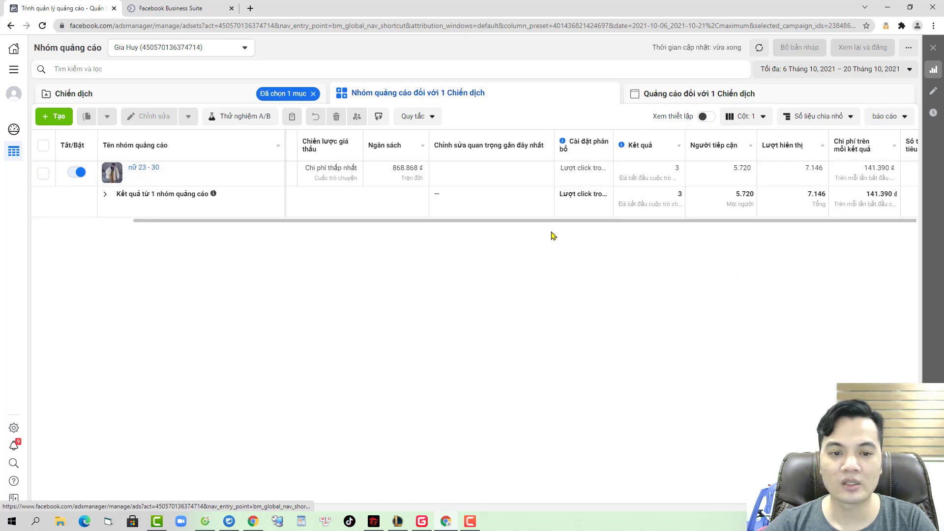
click(314, 94)
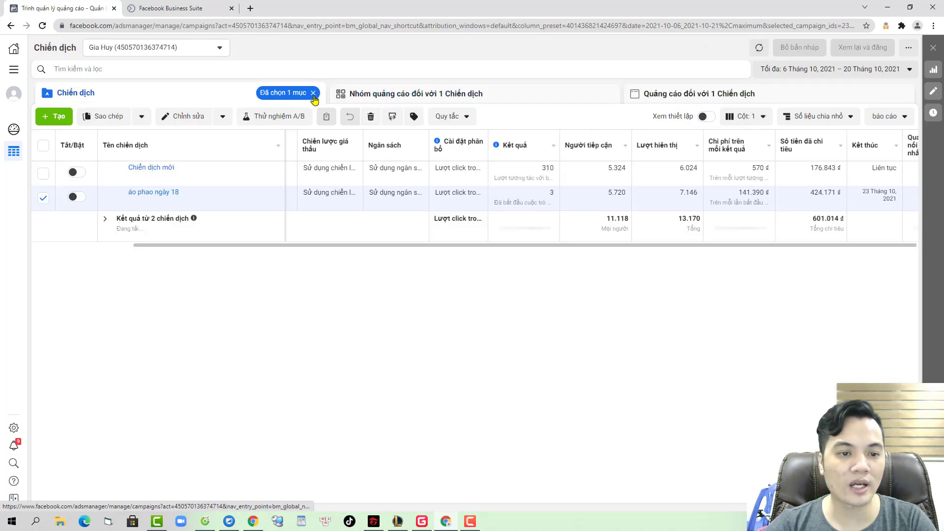
- Compare the CTR (Tất cả) values of "áo phao ngày 18" and "Chiến dịch mới" in the campaign table
drag(431, 247, 584, 264)
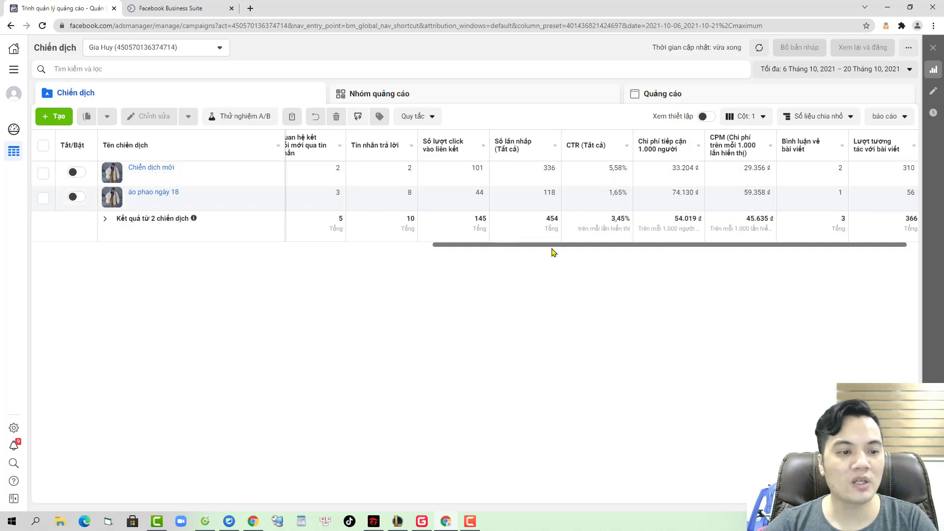
mouse_move(600, 249)
mouse_down()
mouse_move(346, 256)
mouse_move(572, 264)
mouse_move(611, 254)
mouse_up()
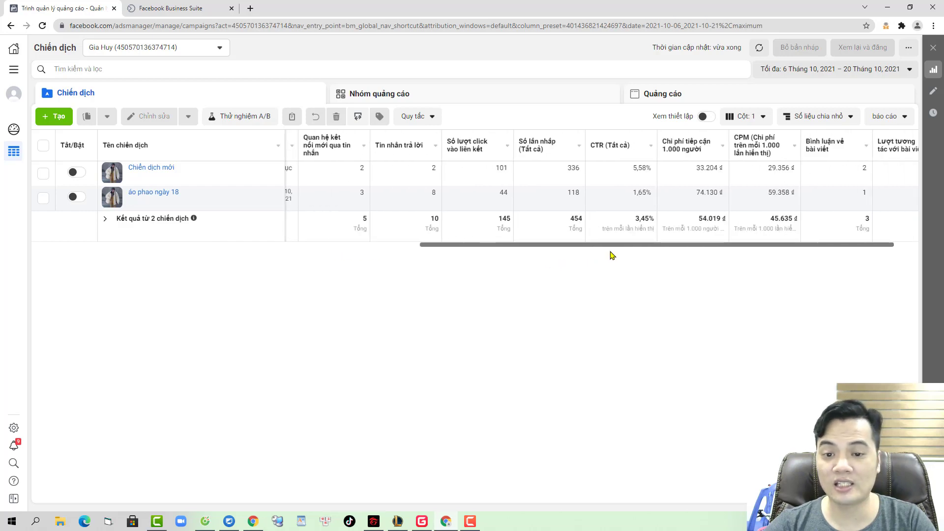
click(639, 192)
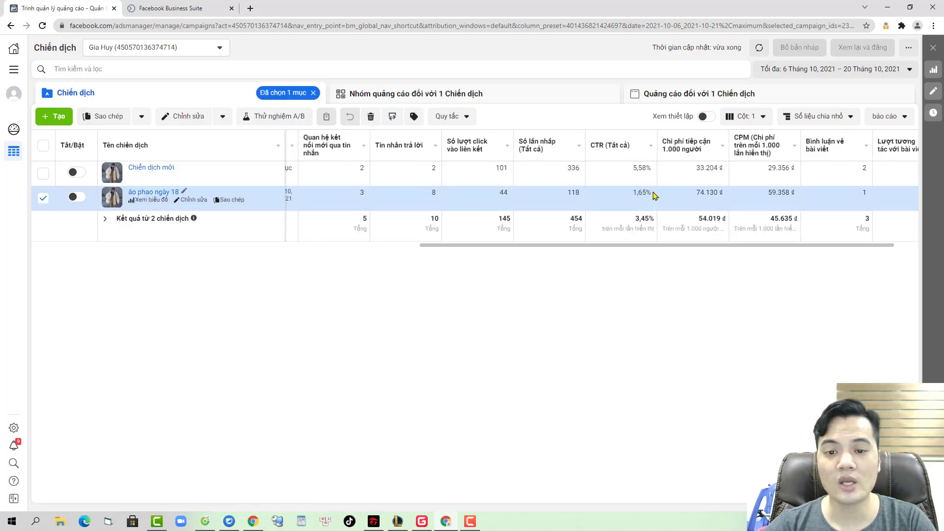
drag(654, 195, 614, 172)
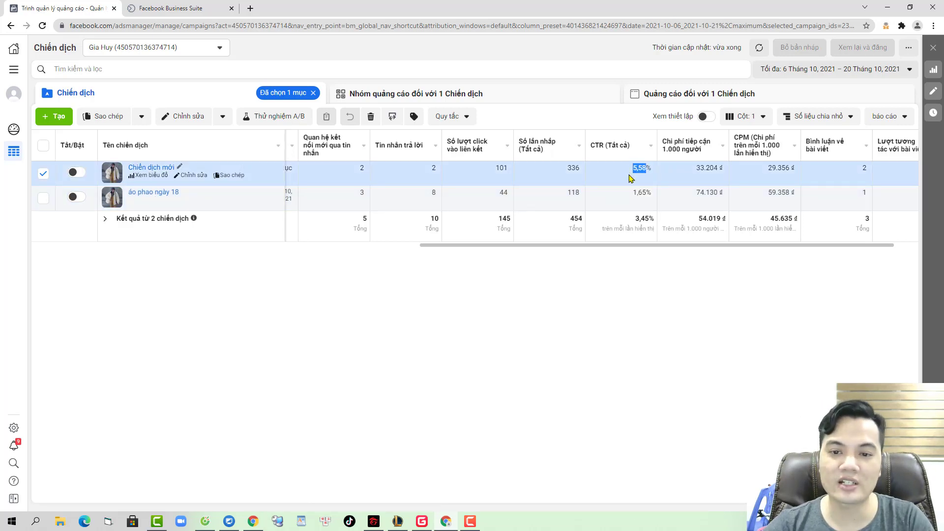
click(637, 167)
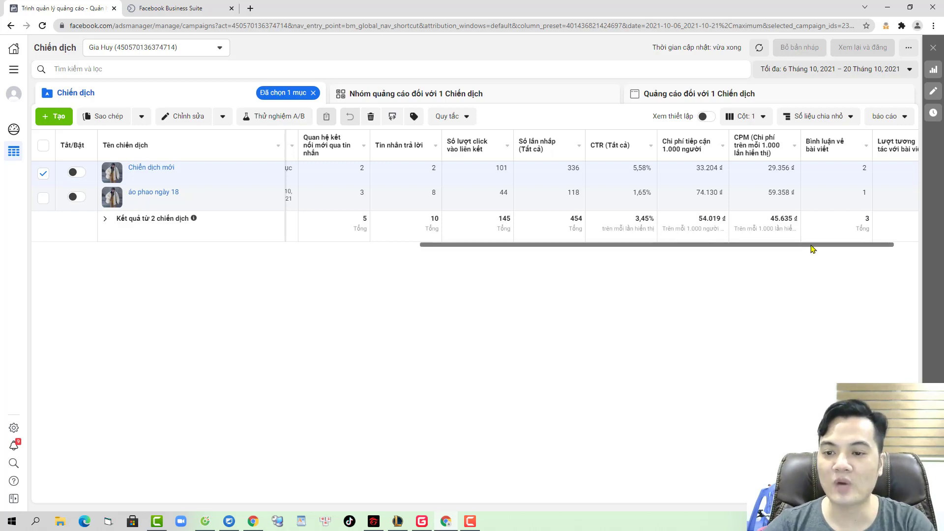
scroll(680, 211, right, 1)
- Switch to Facebook Business Suite and open the home page for Tara-Fashion
click(214, 5)
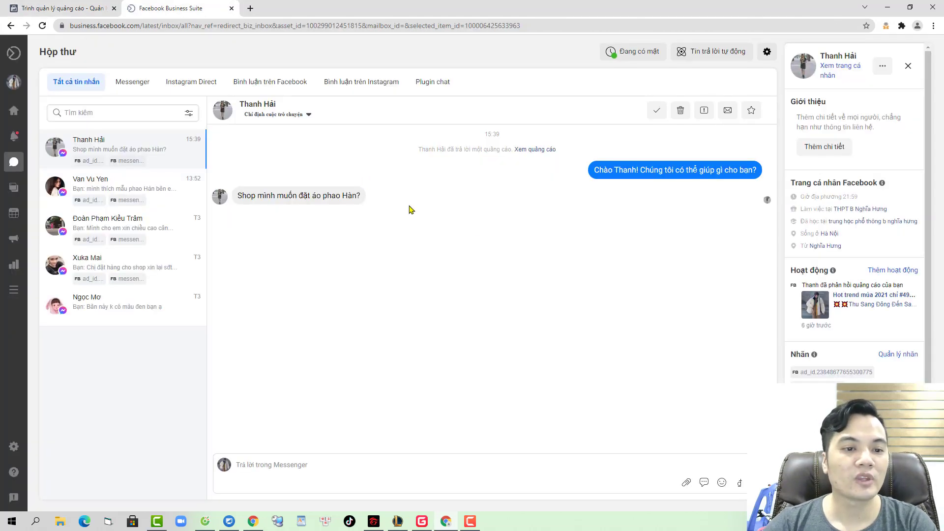
click(15, 111)
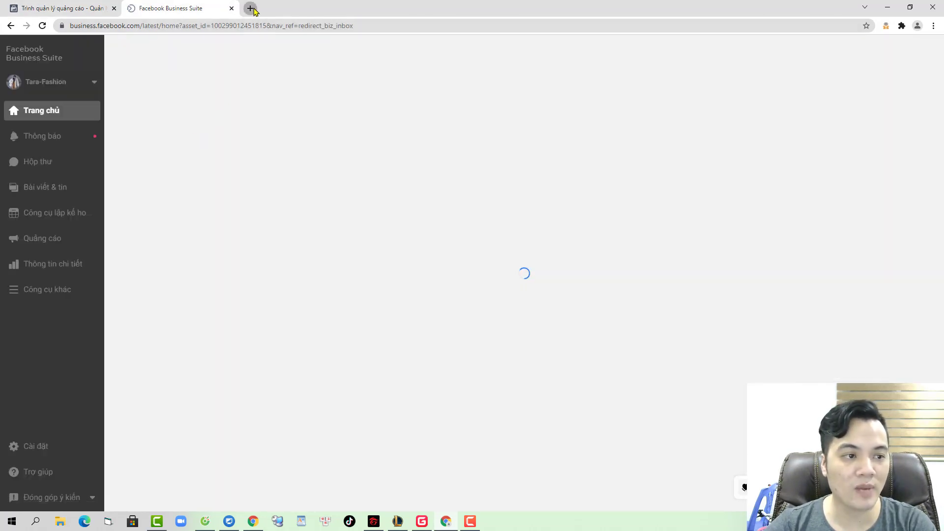
- Open fb.com in a new tab, close the Business Suite tab, and look through the posts on the Tara-Fashion page
click(250, 8)
text(fb.com)
key(Return)
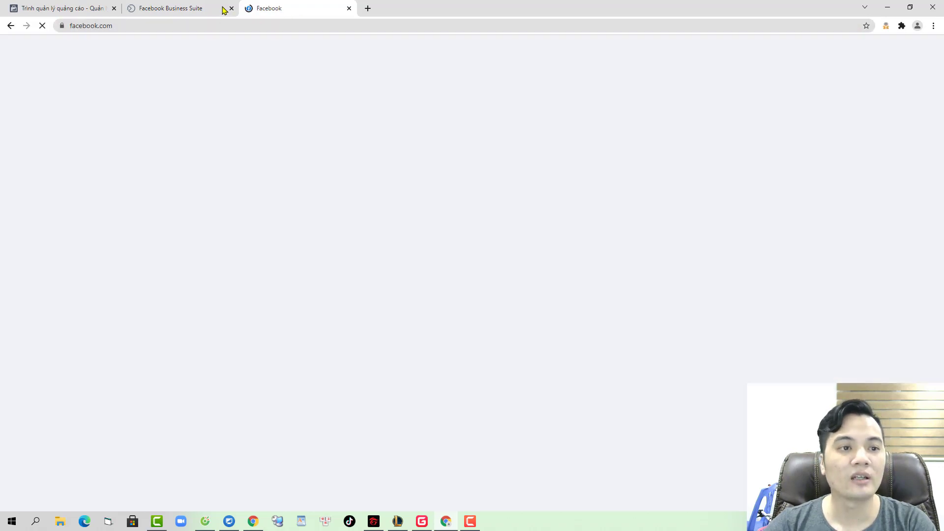
click(231, 8)
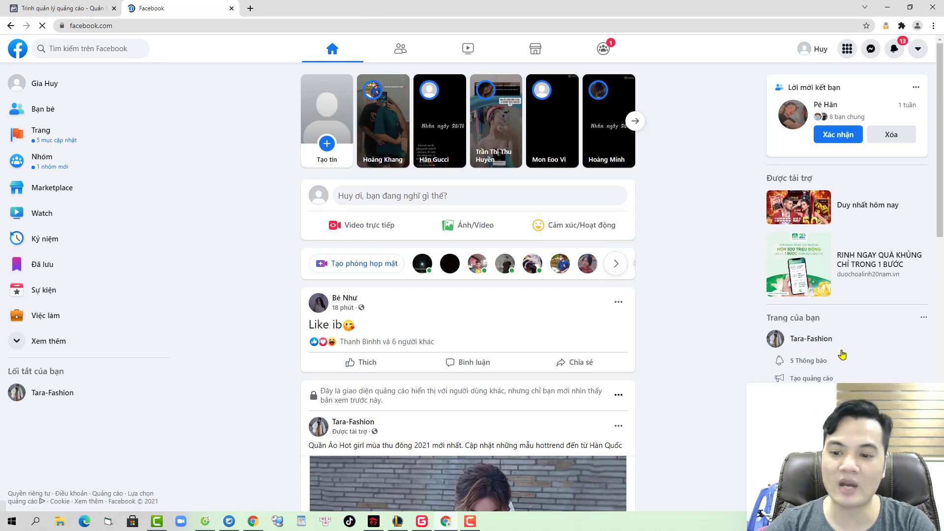
click(791, 330)
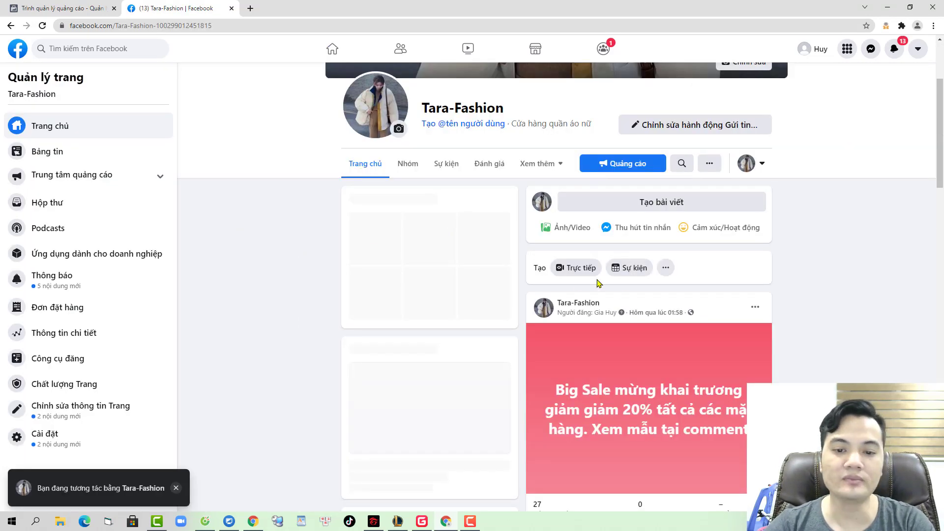
scroll(648, 284, down, 7)
scroll(647, 285, down, 12)
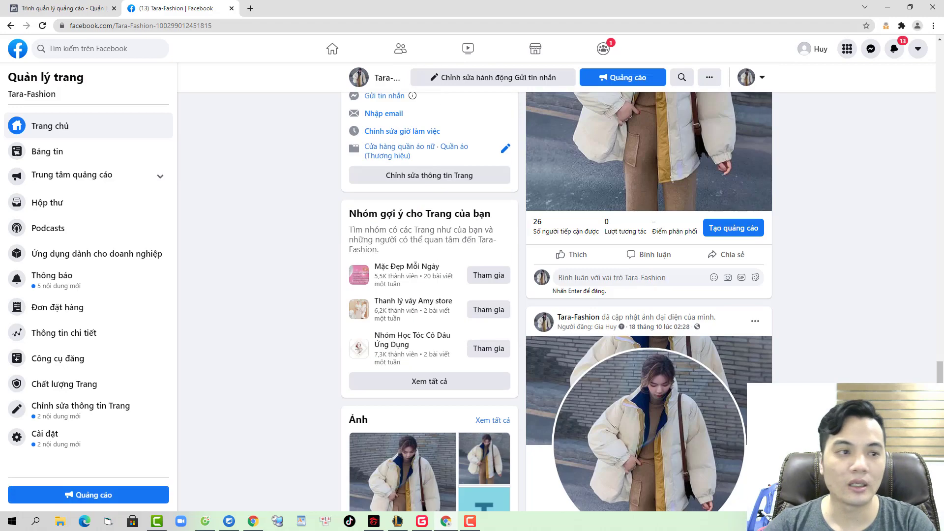
- Switch to the business tools tab and open the page's ad posts list (Bài viết quảng cáo)
click(62, 8)
scroll(130, 304, down, 6)
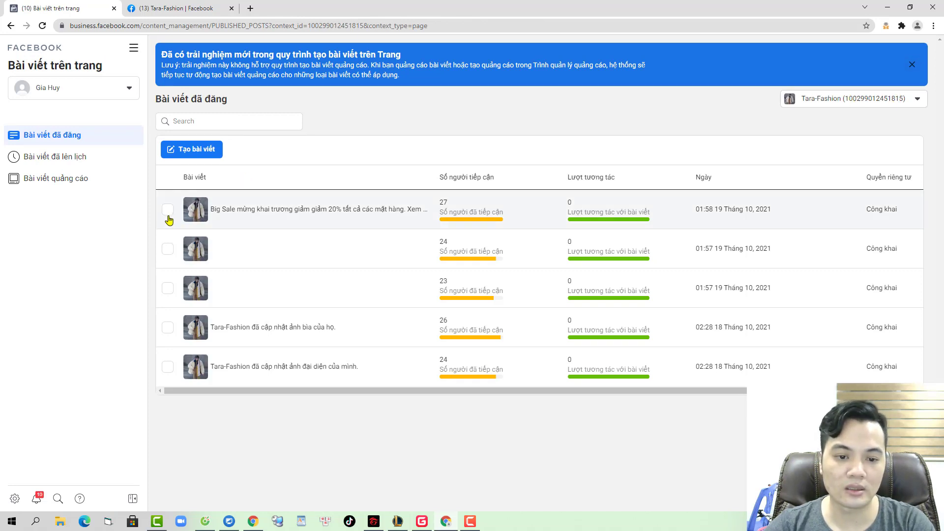
click(74, 177)
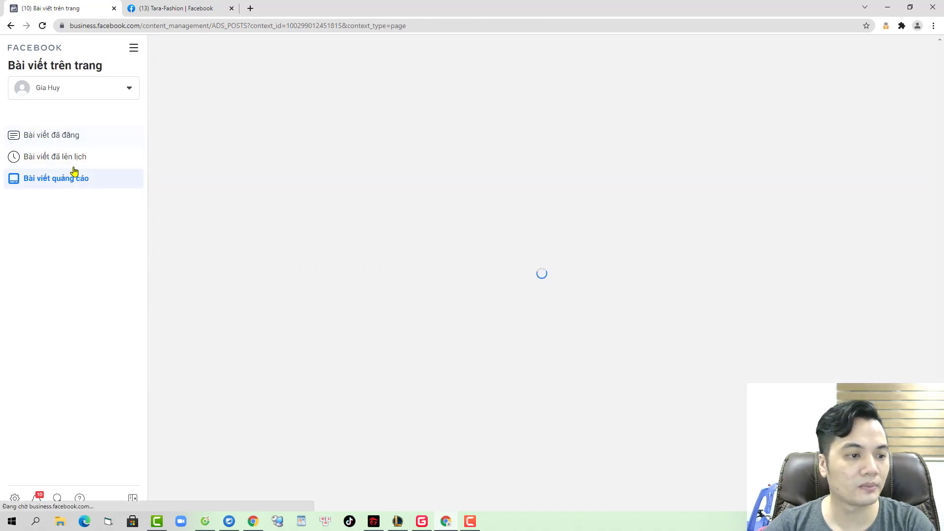
- Publish the "Thu Sang Đông Đến Sale Sập Sàn" ad post to the Tara-Fashion page and confirm it
click(170, 212)
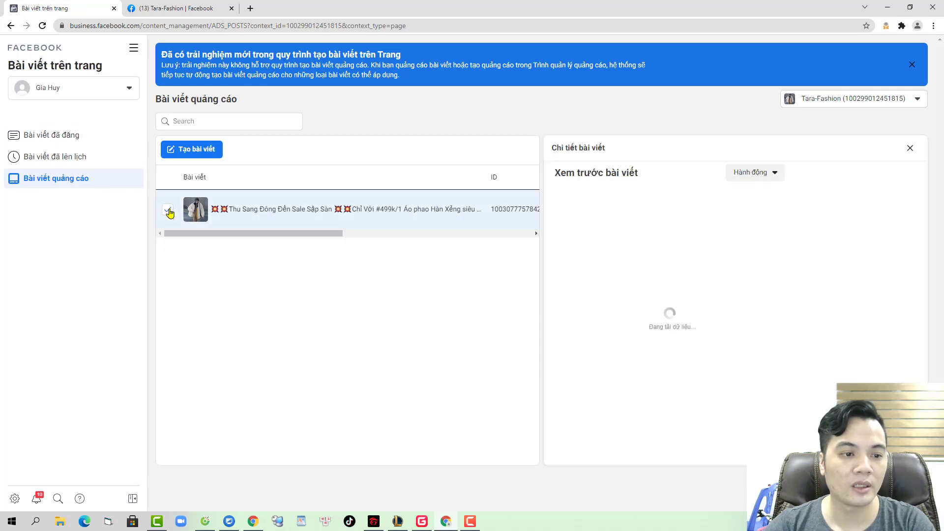
click(755, 174)
click(752, 199)
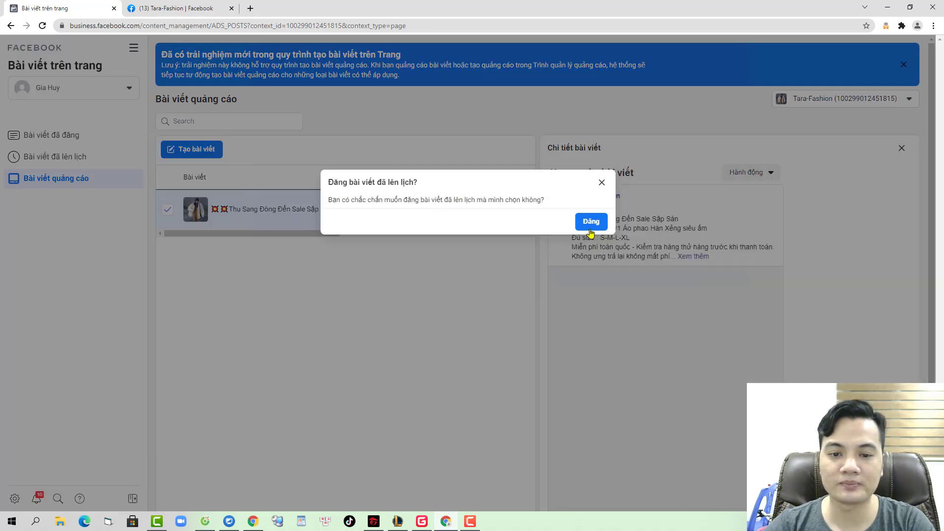
click(592, 223)
- Reload the Tara-Fashion page and review the newly published down jacket post with its reactions and comments
click(177, 7)
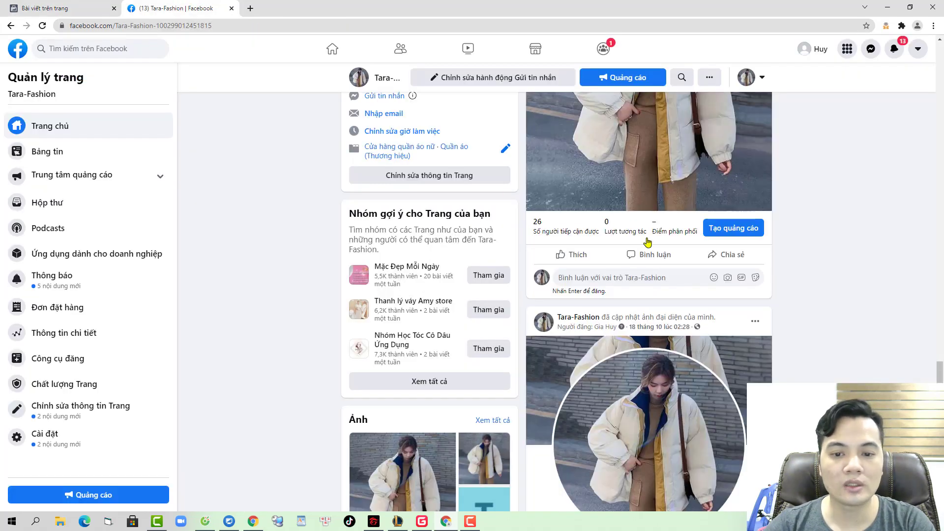
key(F5)
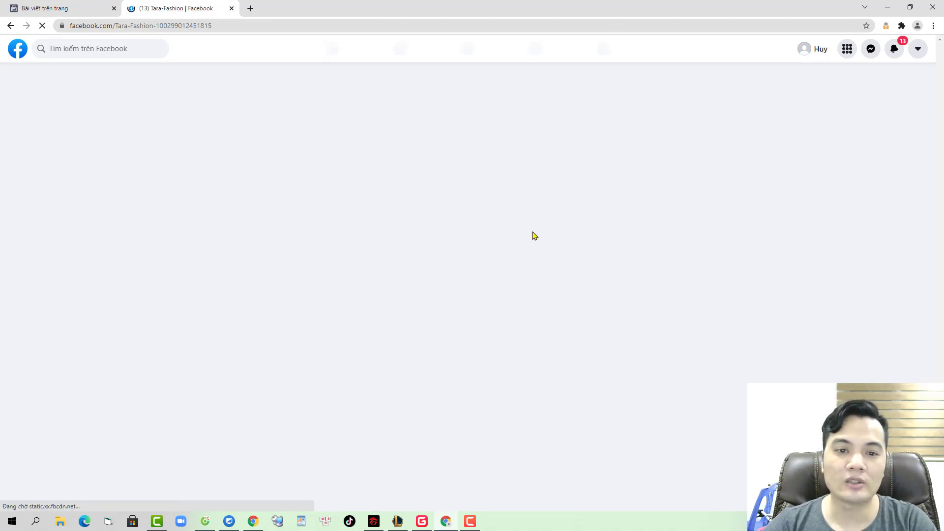
scroll(683, 273, down, 5)
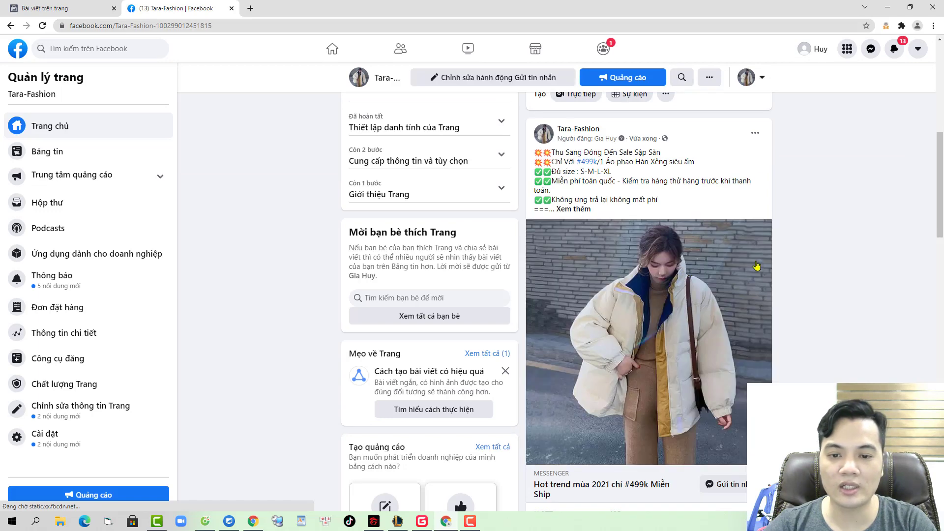
scroll(544, 176, down, 5)
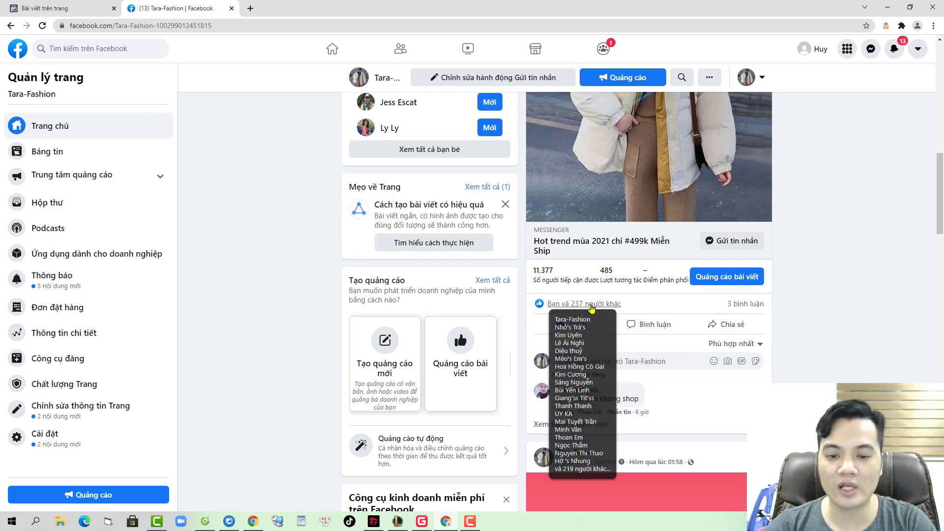
- Examine the list of people who reacted to the down jacket post and their invite status, then close the list
click(597, 309)
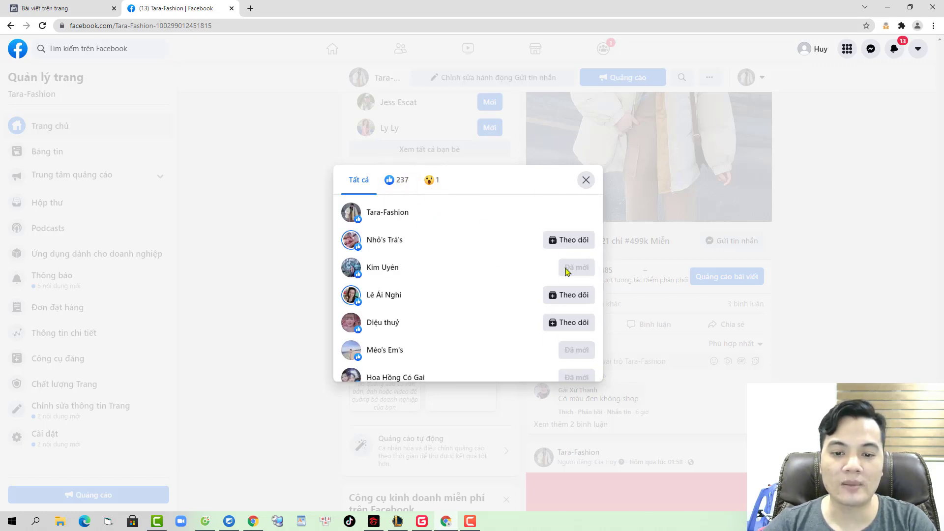
scroll(575, 285, down, 3)
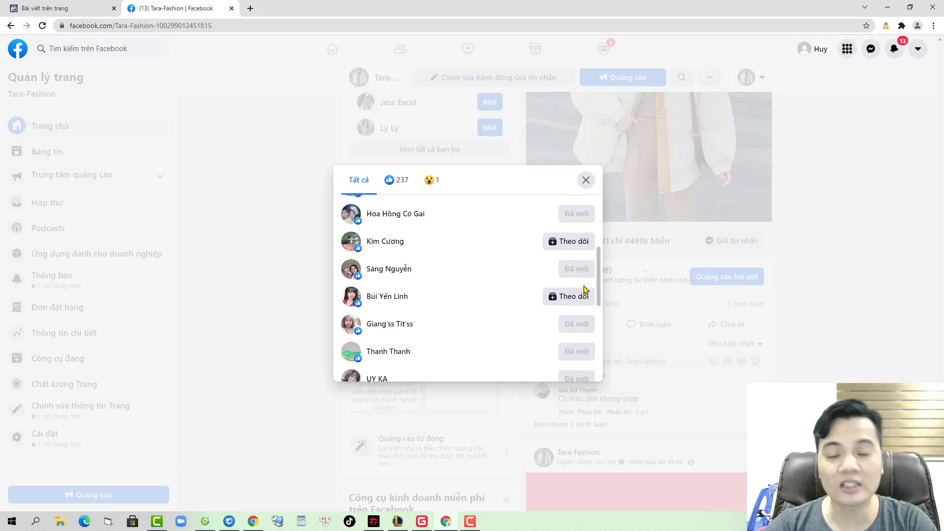
scroll(558, 271, down, 3)
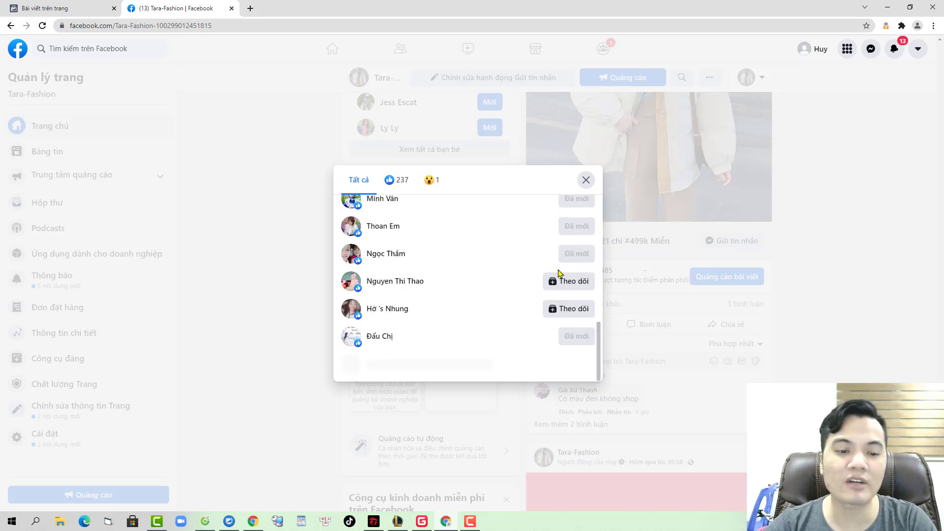
scroll(543, 287, up, 6)
click(586, 180)
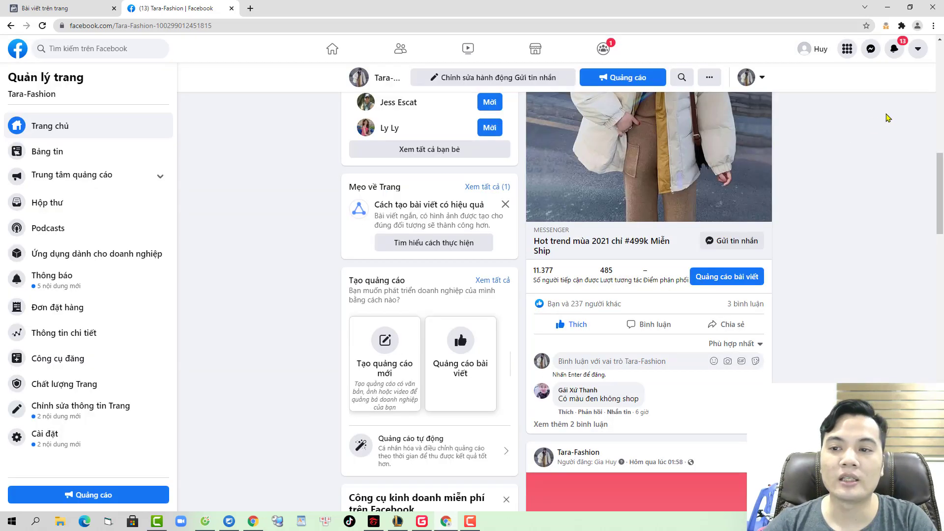
- Search Google for "invite like post to like page" in a new tab and open the "Invite post likers to like page for Facebook™" extension
click(249, 8)
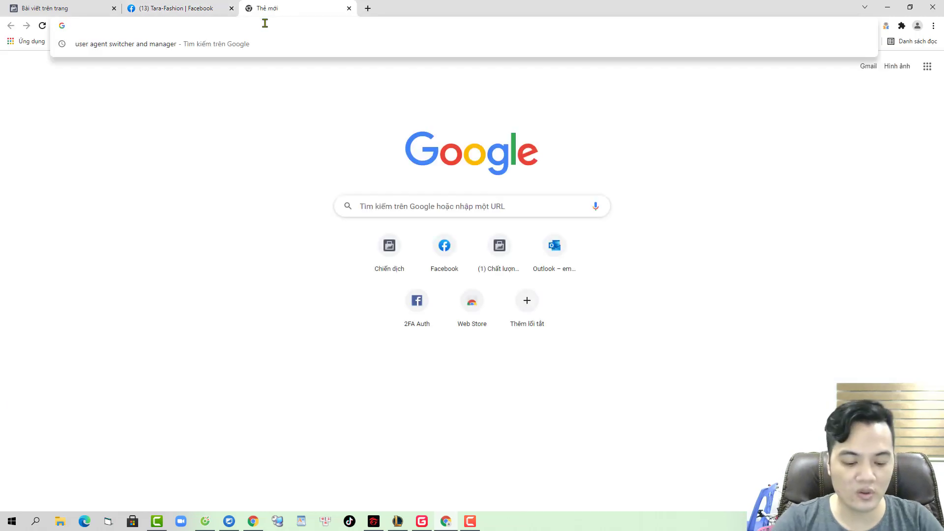
text(invi)
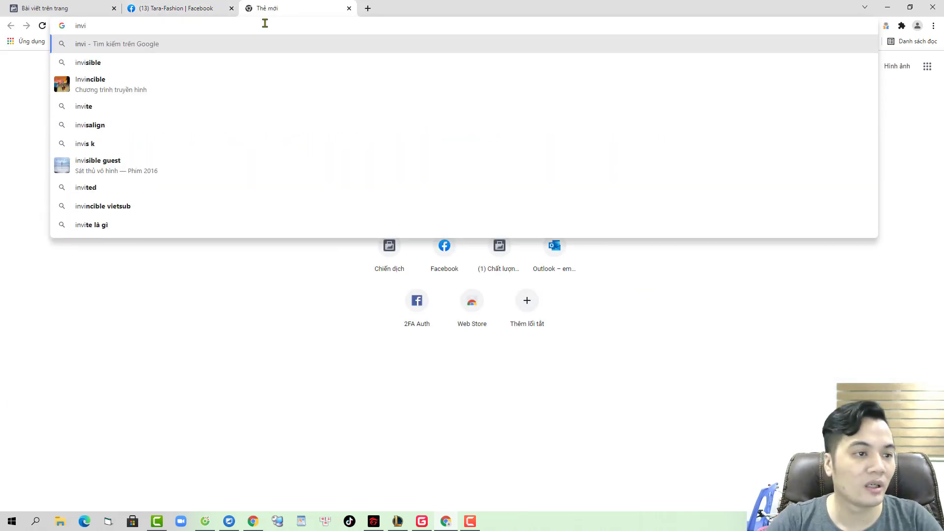
text(t)
key(BackSpace)
text(r)
key(BackSpace)
text(t)
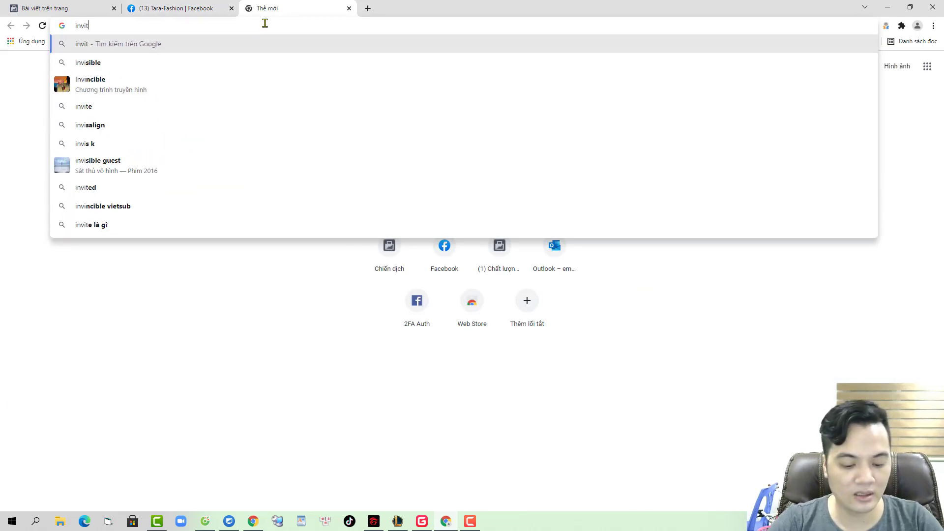
text(e li)
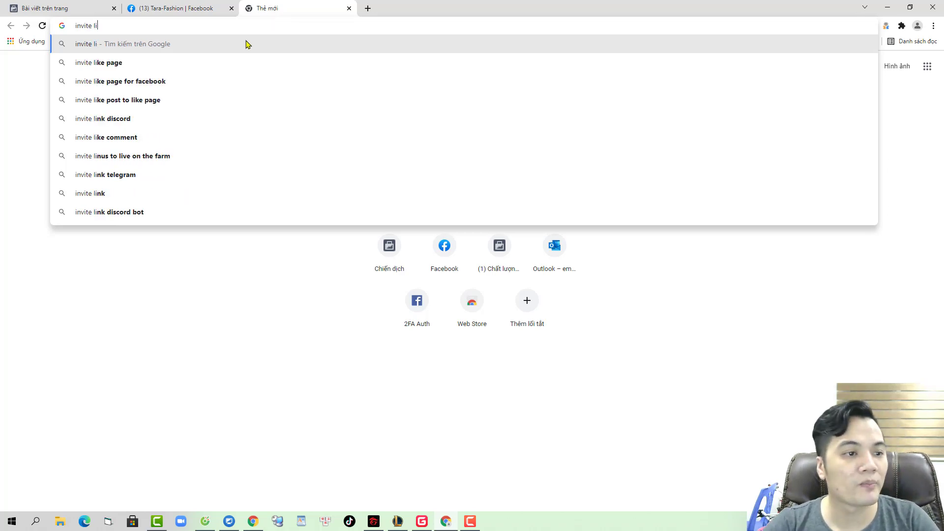
click(179, 99)
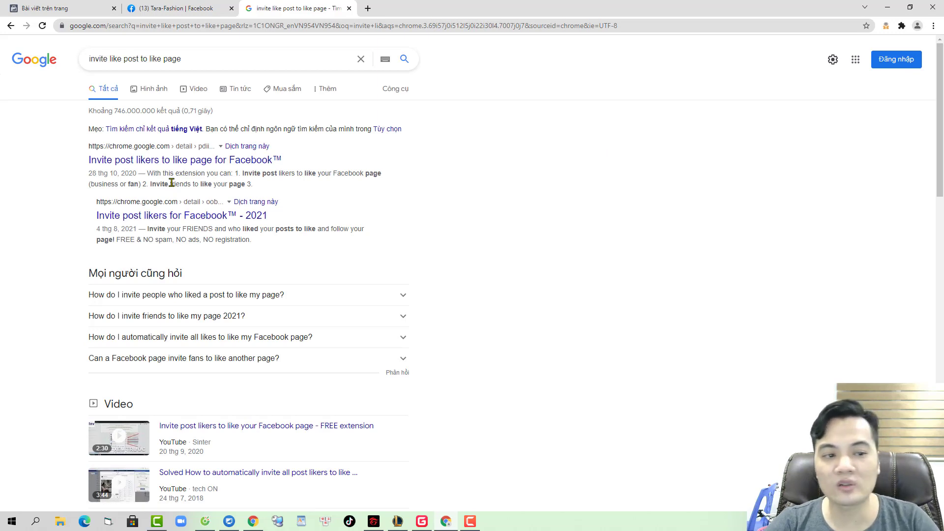
click(231, 161)
- Look at the down jacket post on the Tara-Fashion page again and return to the extension's Chrome Web Store page
click(190, 8)
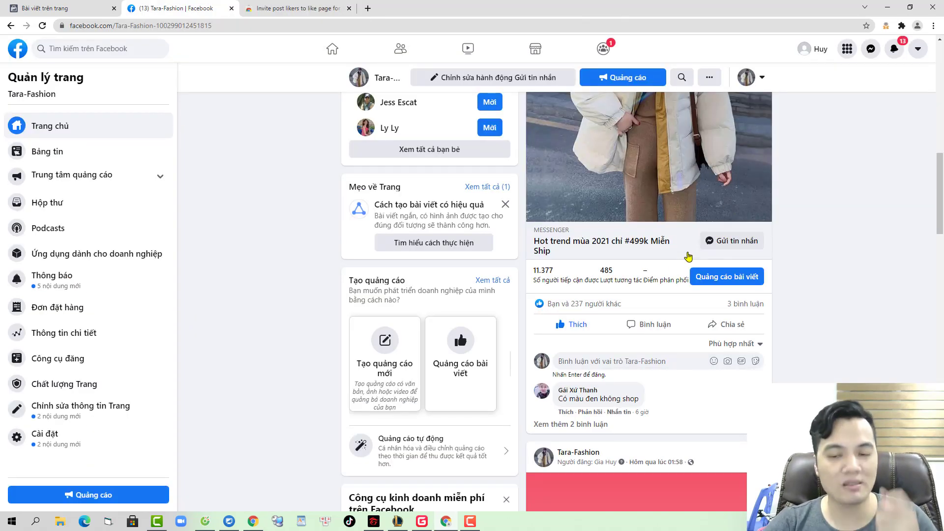
click(276, 5)
click(206, 7)
click(314, 5)
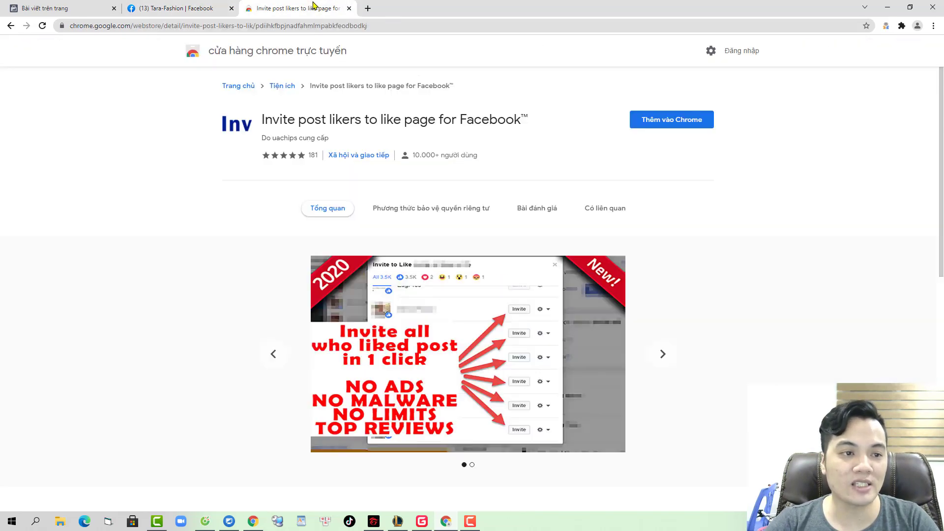